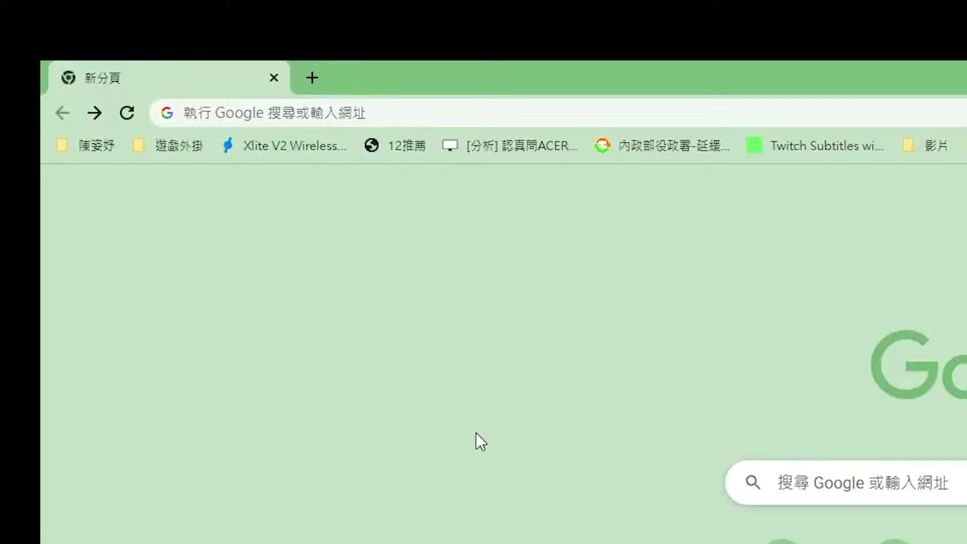
Go to mouse-sensitivity.com and scroll down to the calculator.
left_click(292, 103)
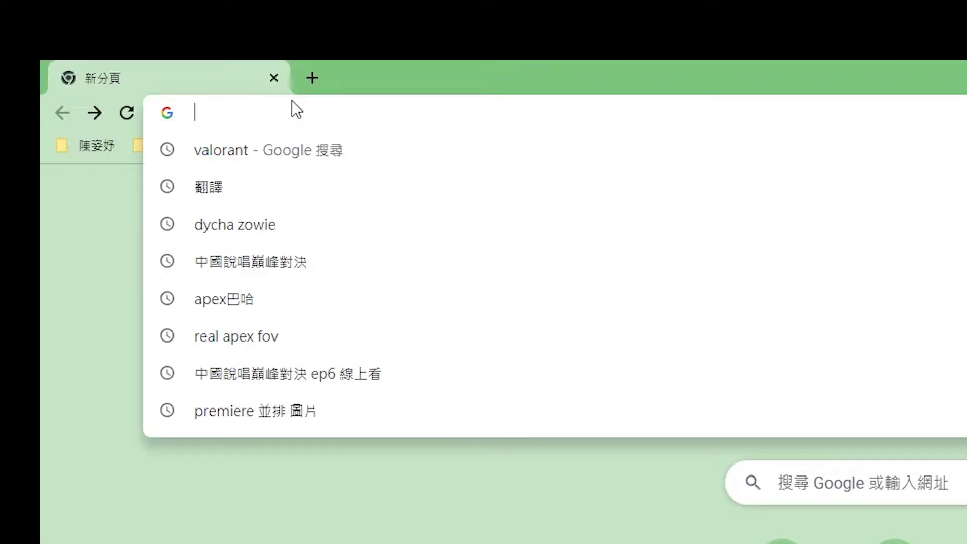
type("mouse-sensitivity.com")
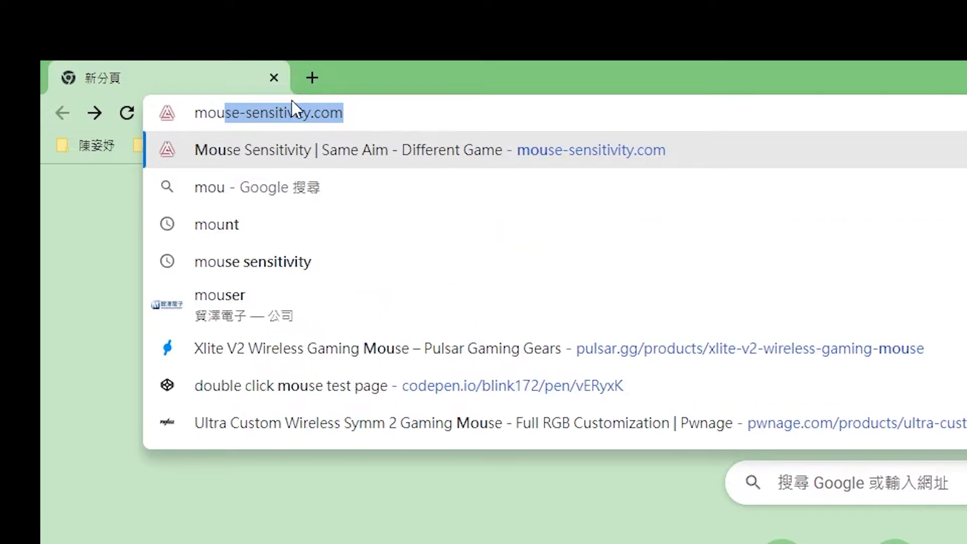
key("Return")
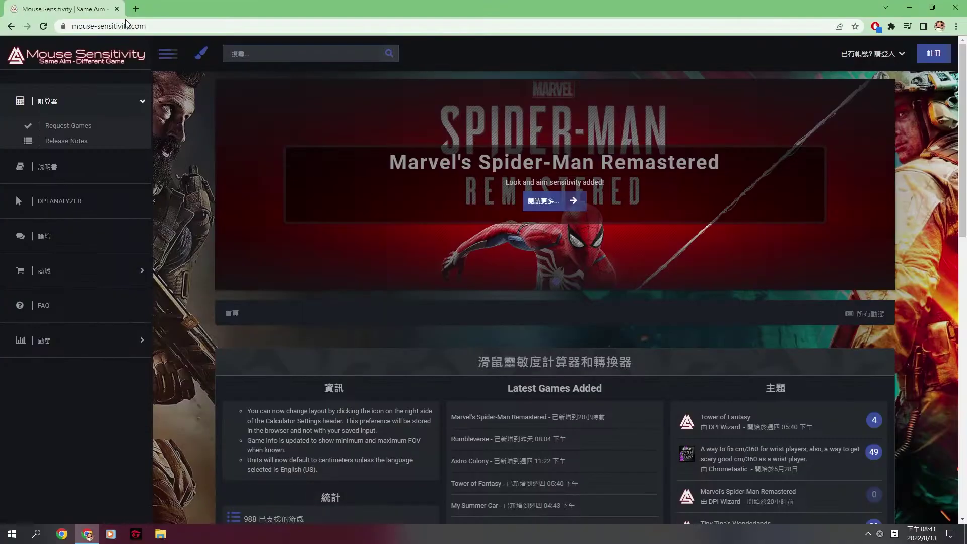
scroll(418, 221, "down", 10)
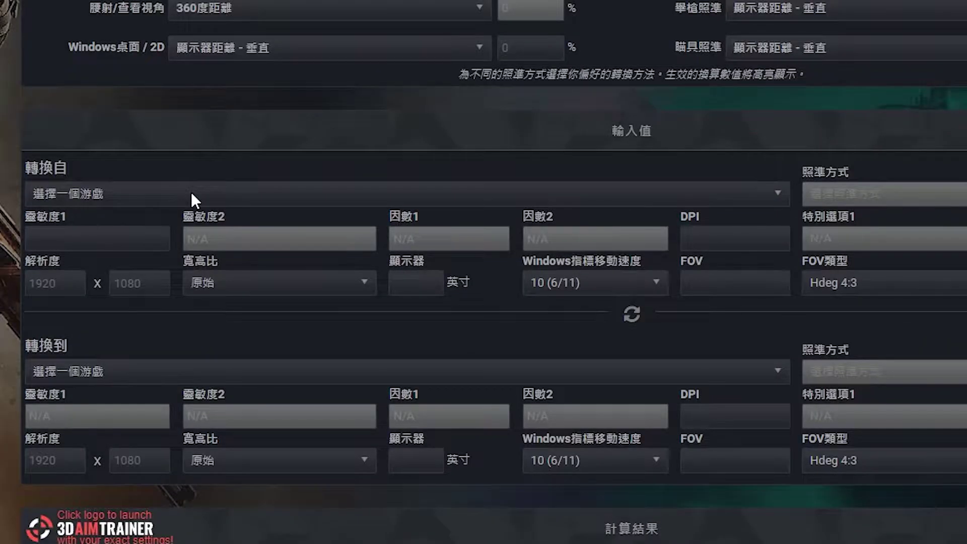
Set VALORANT as the source game with sensitivity 0.25 at 800 DPI.
left_click(310, 322)
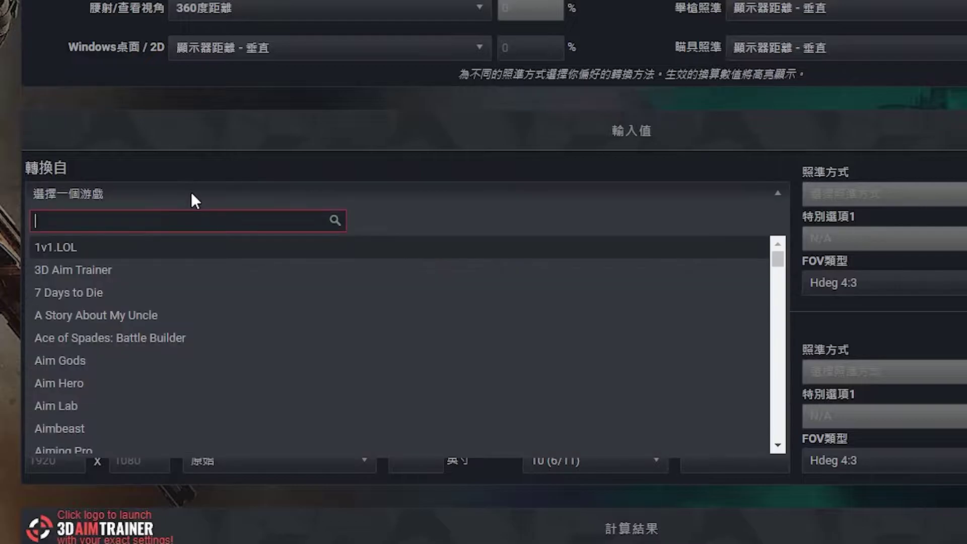
type("valor")
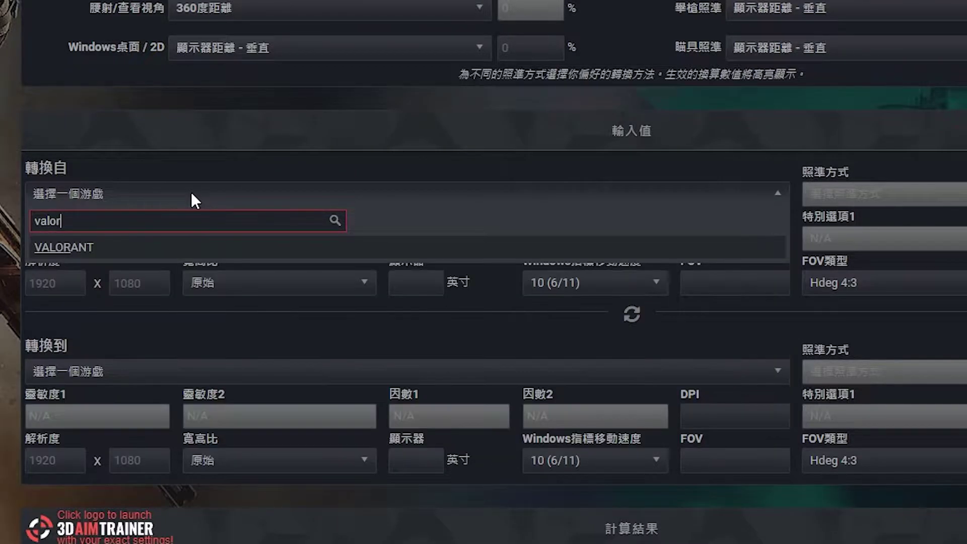
type("ant")
left_click(173, 249)
left_click(105, 238)
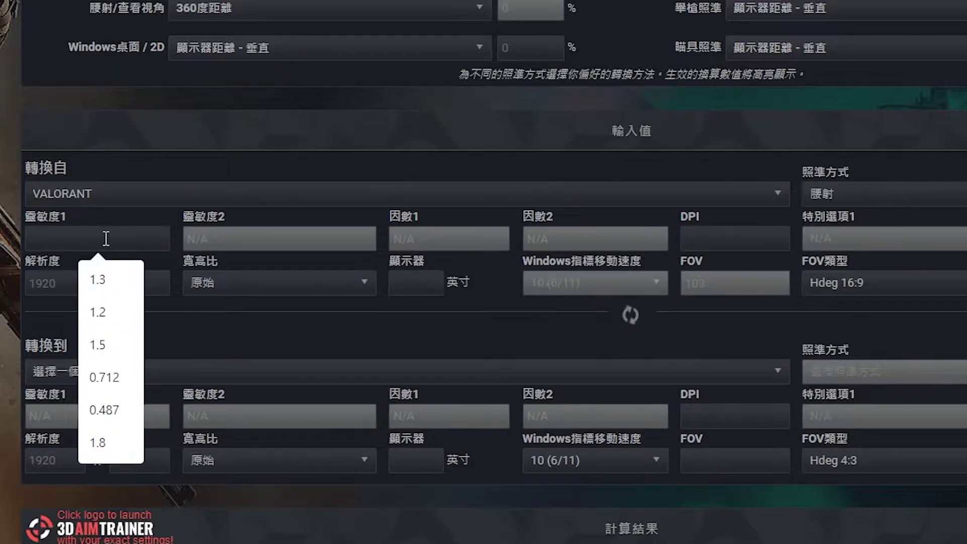
type("0")
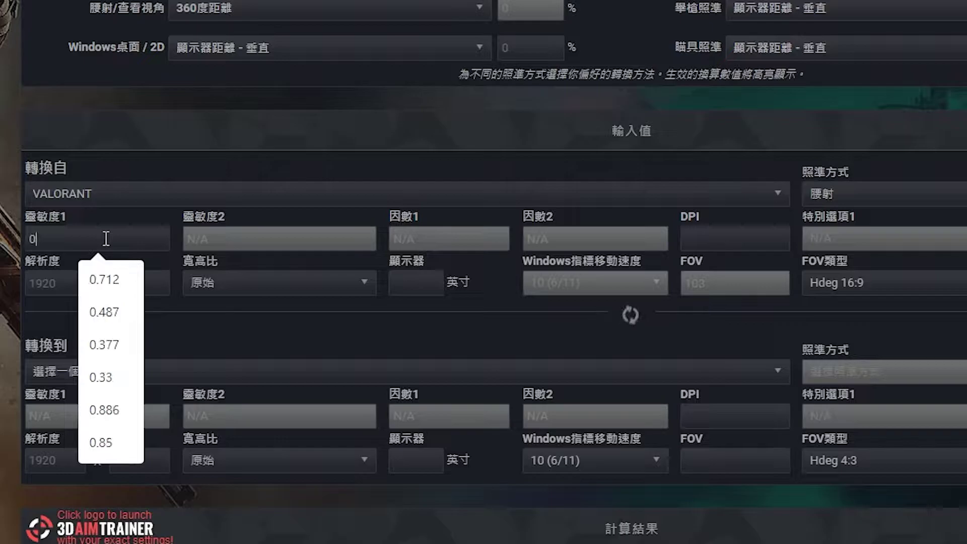
type(".25")
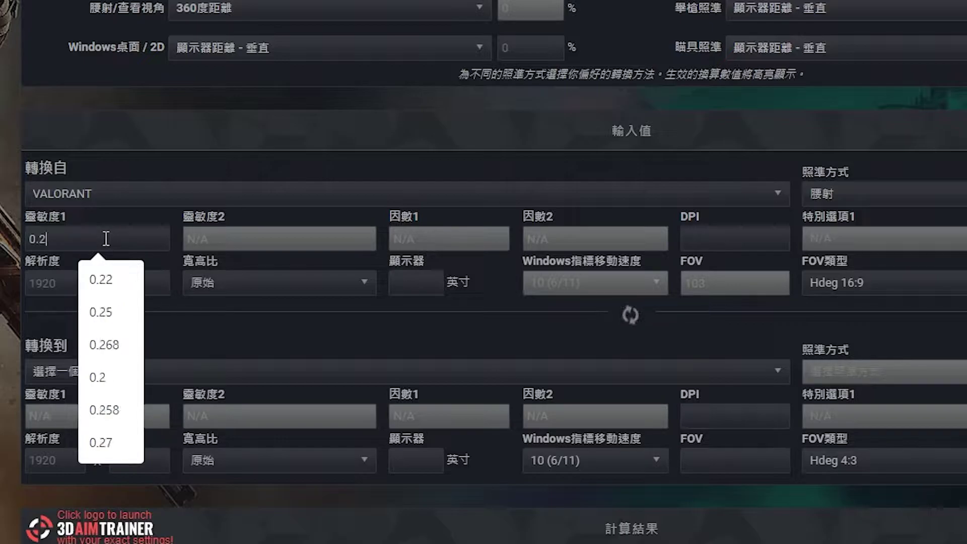
left_click(717, 243)
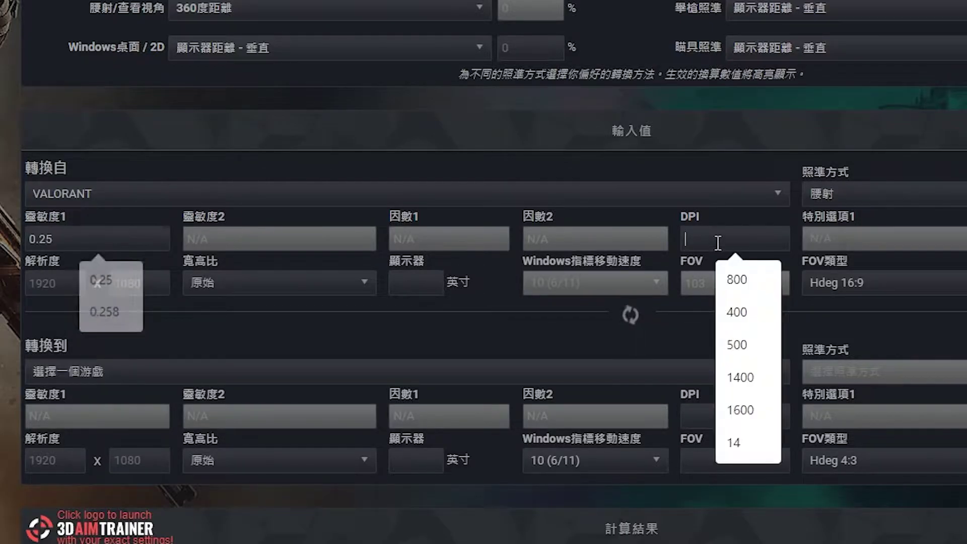
type("800")
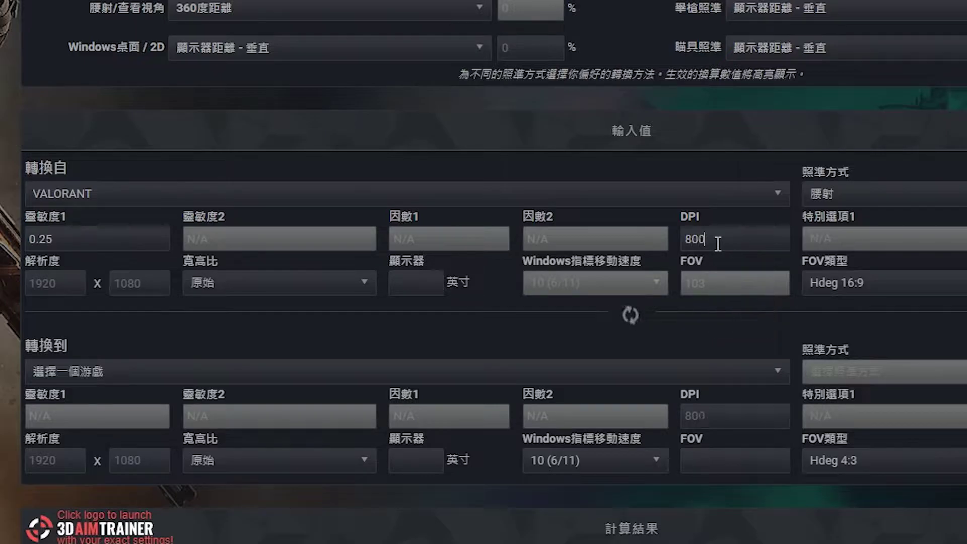
scroll(373, 368, "down", 1)
scroll(373, 368, "down", 1)
Pick Apex 英雄 as the target game and scroll to the results showing mouse_sensitivity 0.795455.
left_click(109, 282)
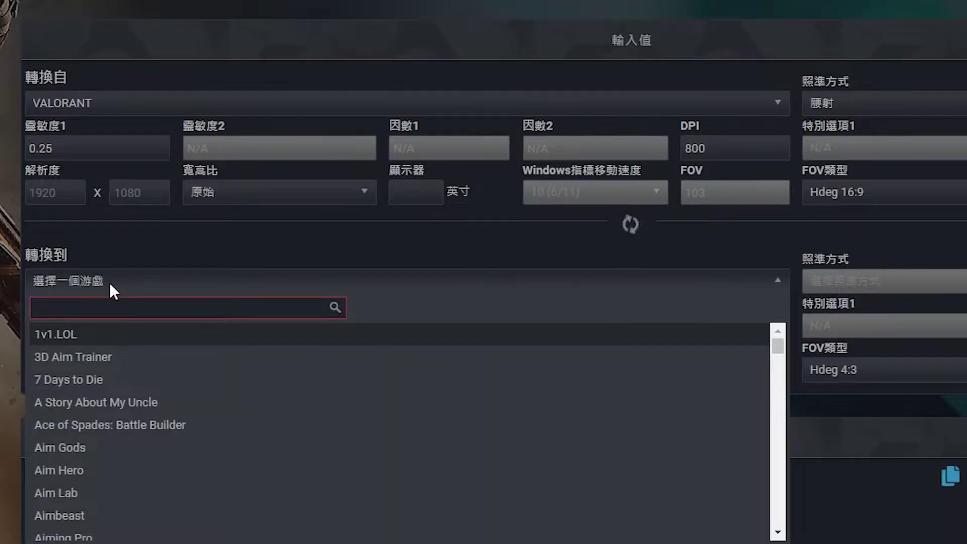
type("apex")
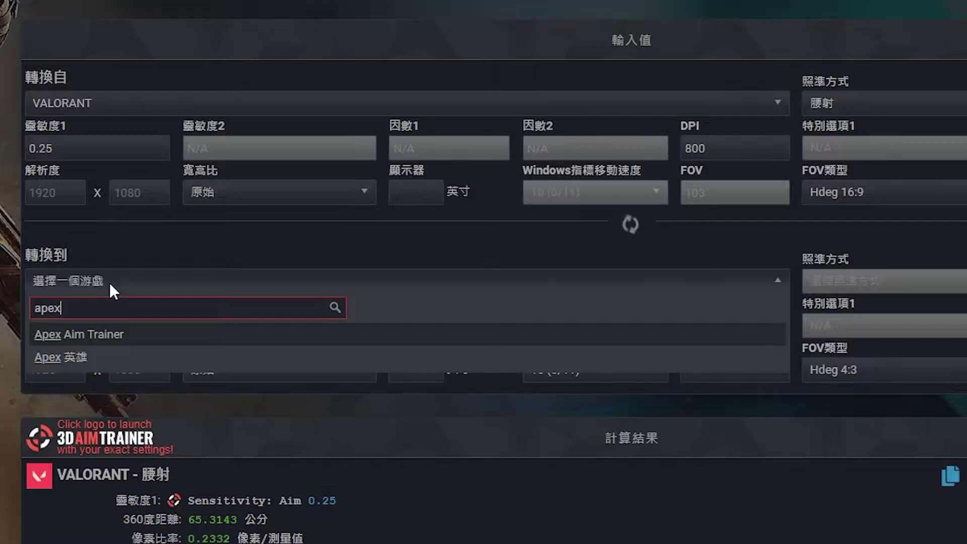
left_click(75, 358)
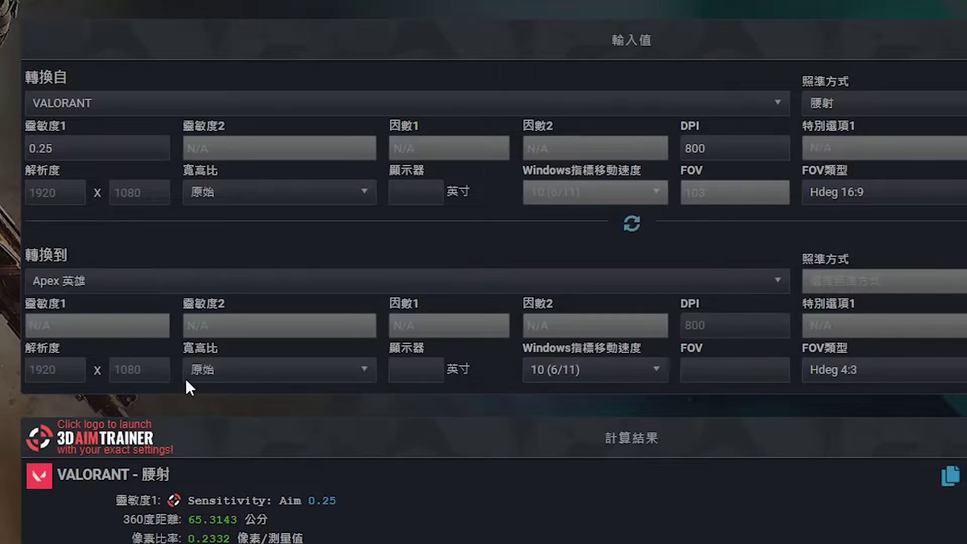
scroll(509, 439, "down", 12)
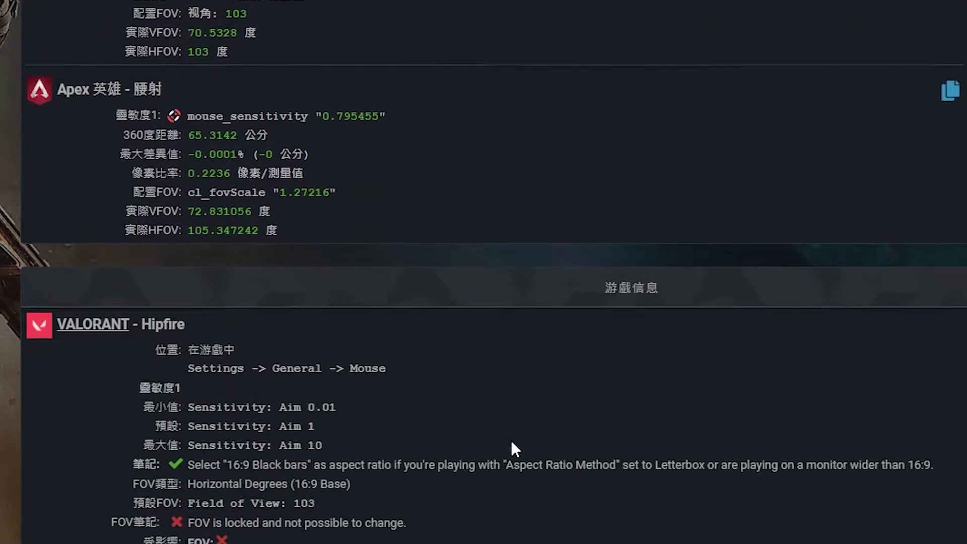
scroll(516, 448, "down", 2)
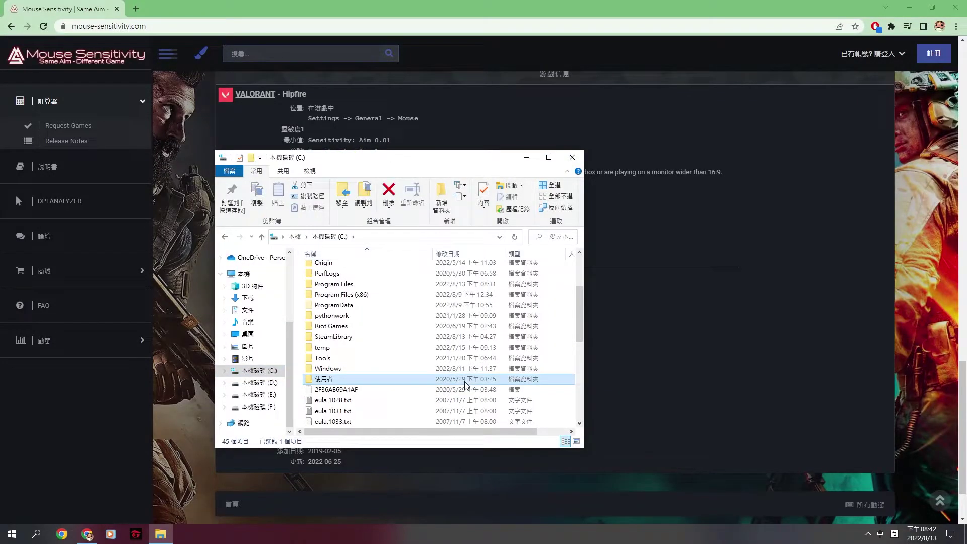
Navigate from the 使用者 folder through Saved Games\Respawn\Apex to the local folder.
double_click(465, 379)
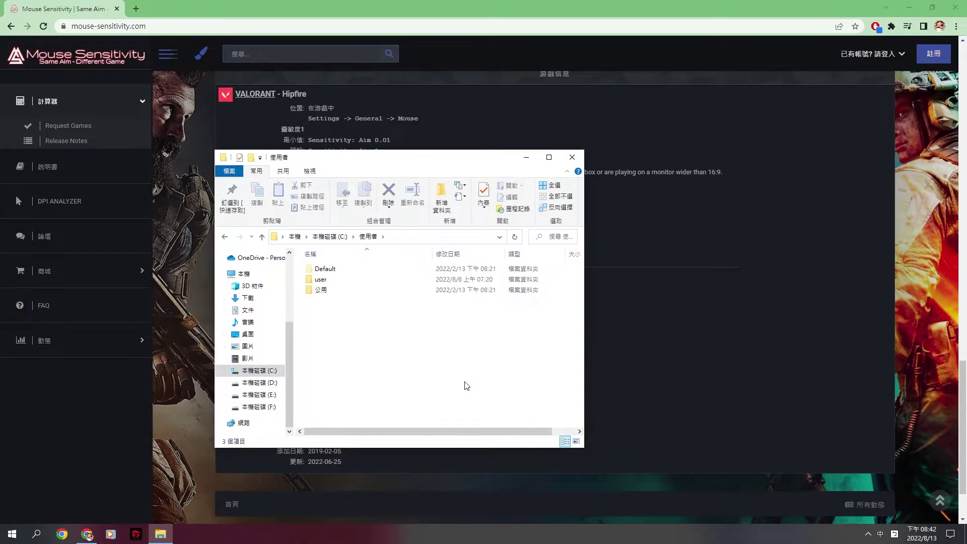
double_click(420, 279)
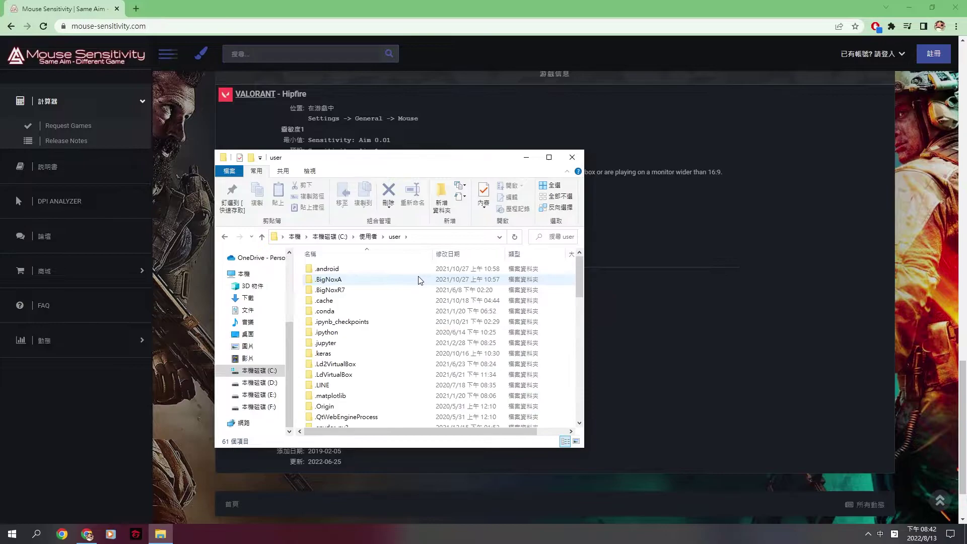
scroll(421, 280, "down", 7)
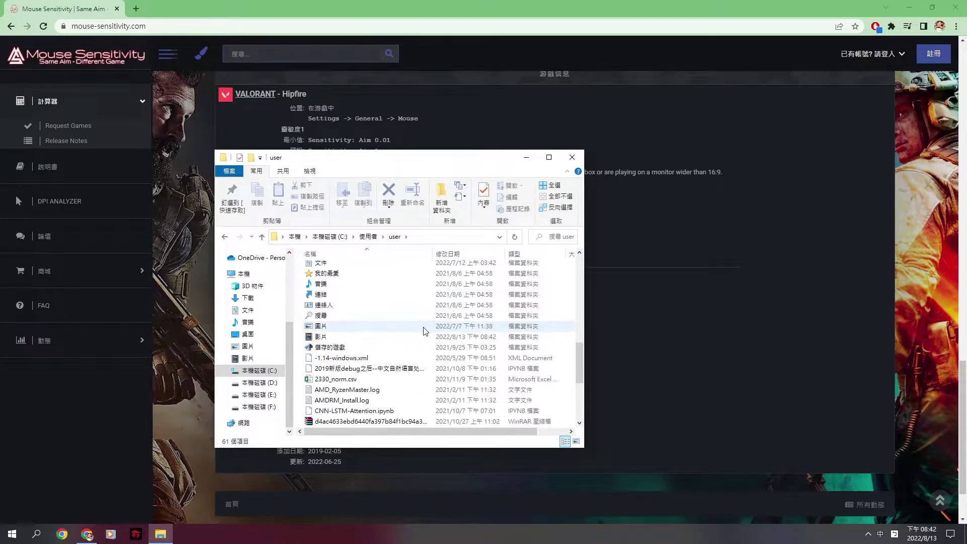
double_click(407, 347)
left_click(382, 297)
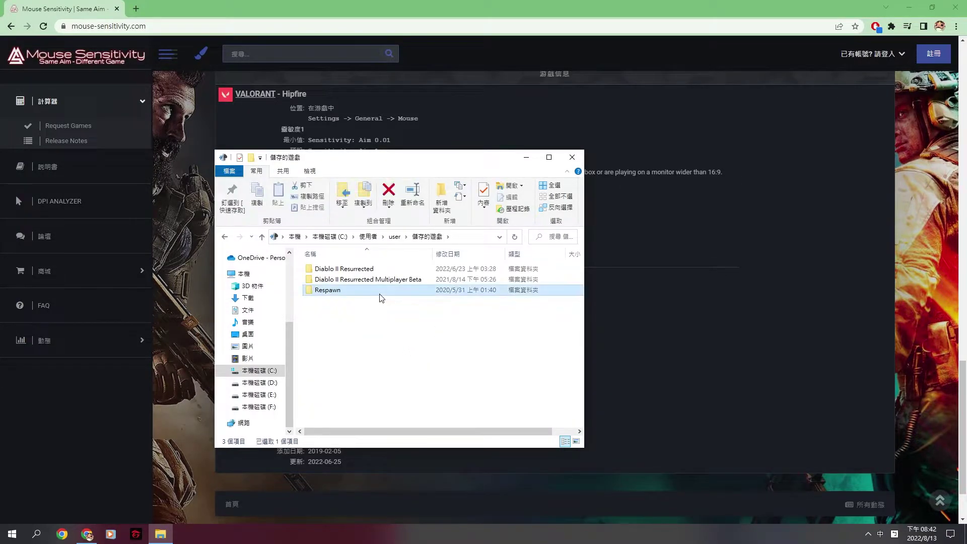
double_click(381, 297)
double_click(375, 271)
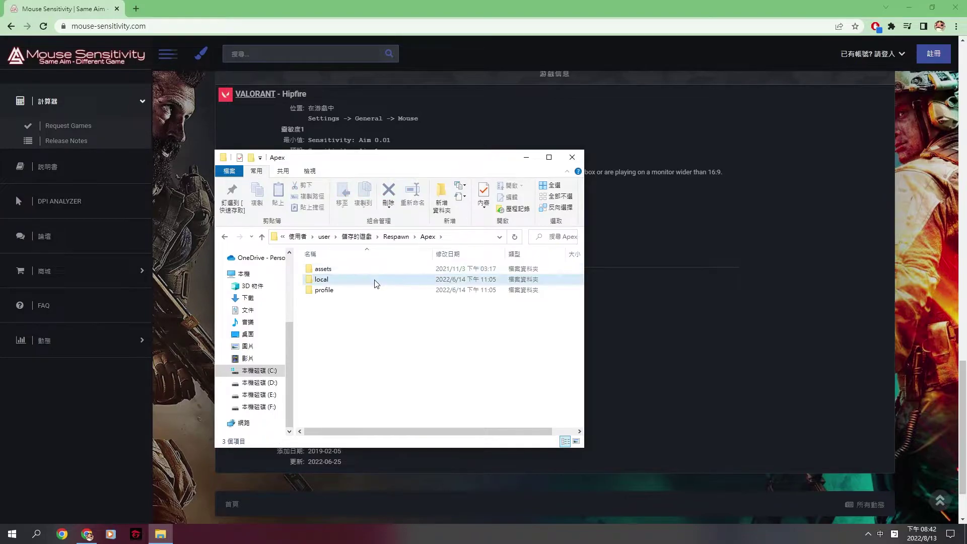
double_click(374, 280)
Open settings.cfg in Notepad and find the mouse_sensitivity line.
double_click(375, 280)
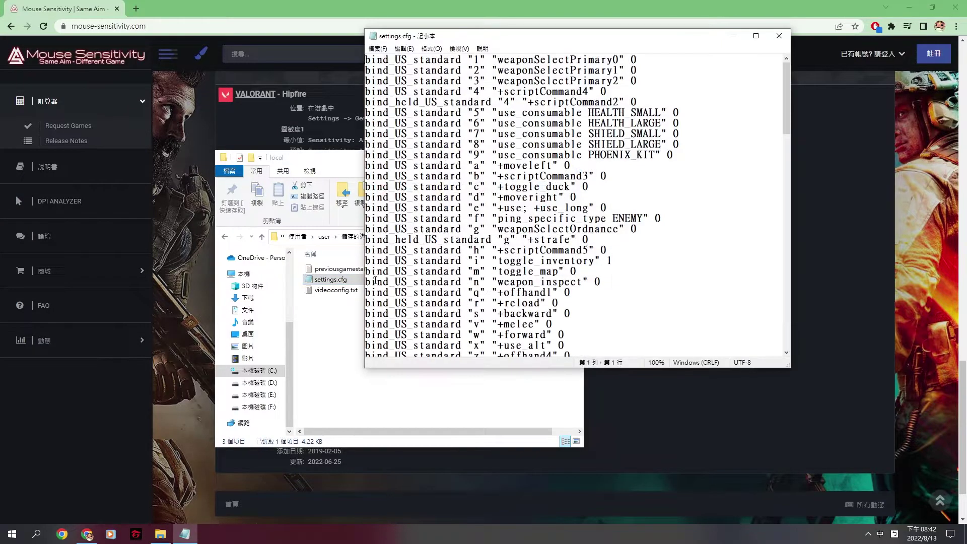
scroll(526, 295, "down", 9)
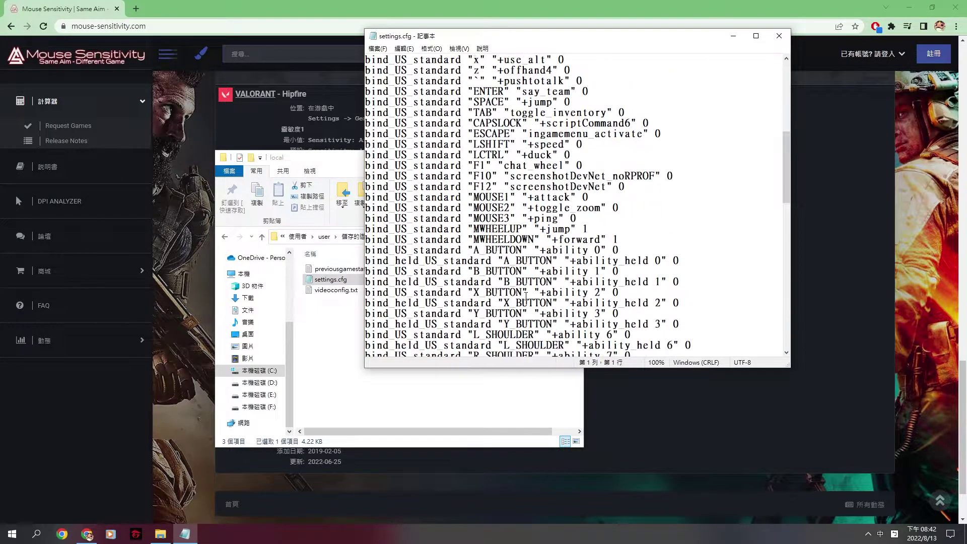
scroll(525, 295, "down", 15)
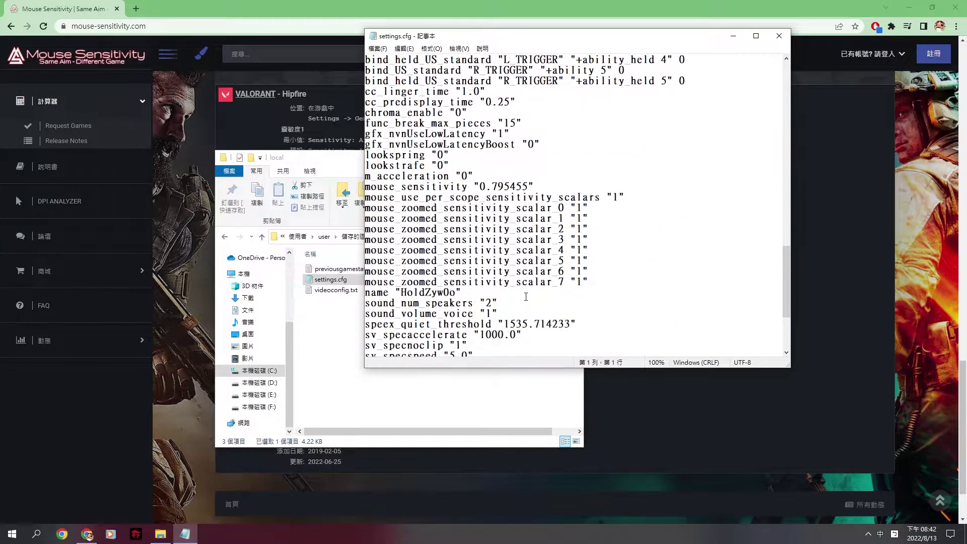
left_click_drag(365, 187, 553, 190)
left_click(555, 198)
Copy 0.795455 from the calculator and paste it over the old mouse_sensitivity value.
left_click(657, 433)
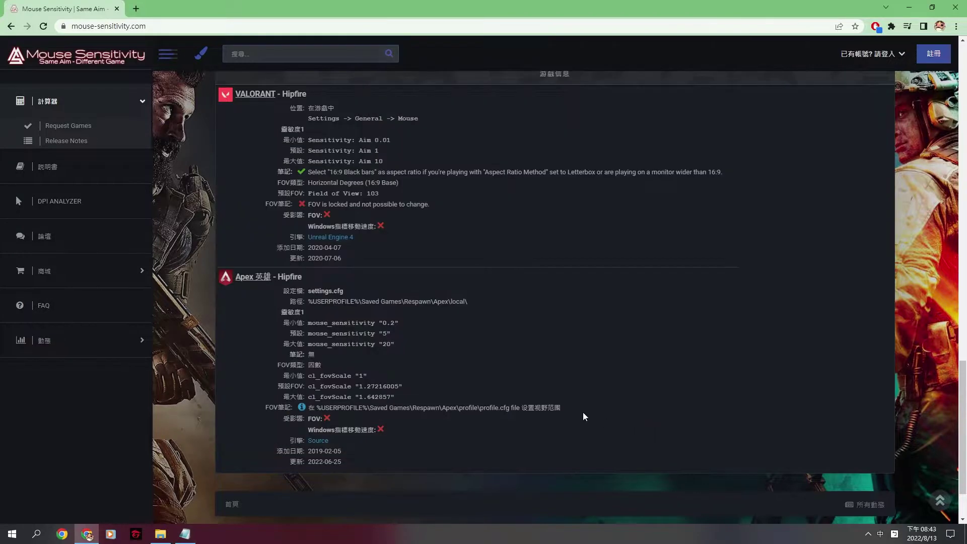
scroll(445, 368, "up", 6)
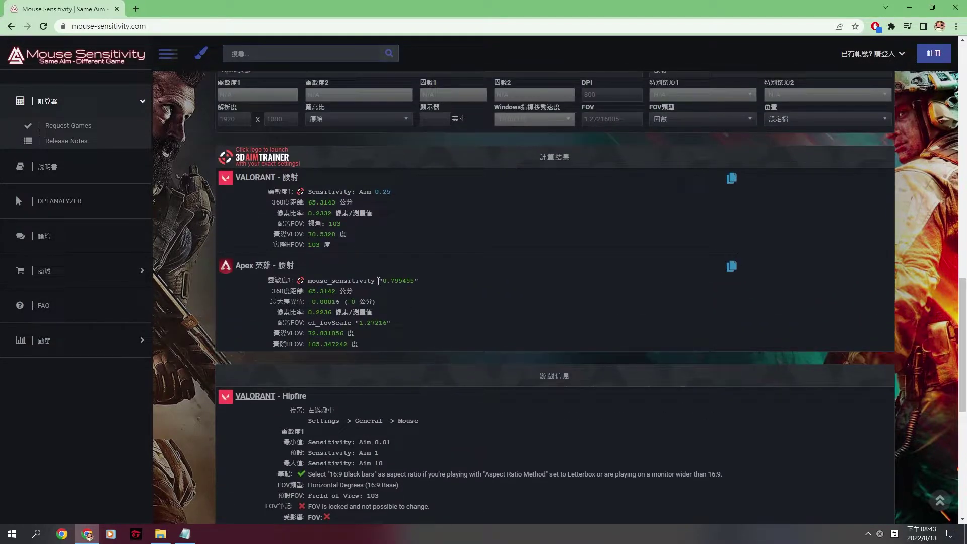
left_click_drag(382, 280, 413, 279)
key("ctrl+c")
key("alt+Tab")
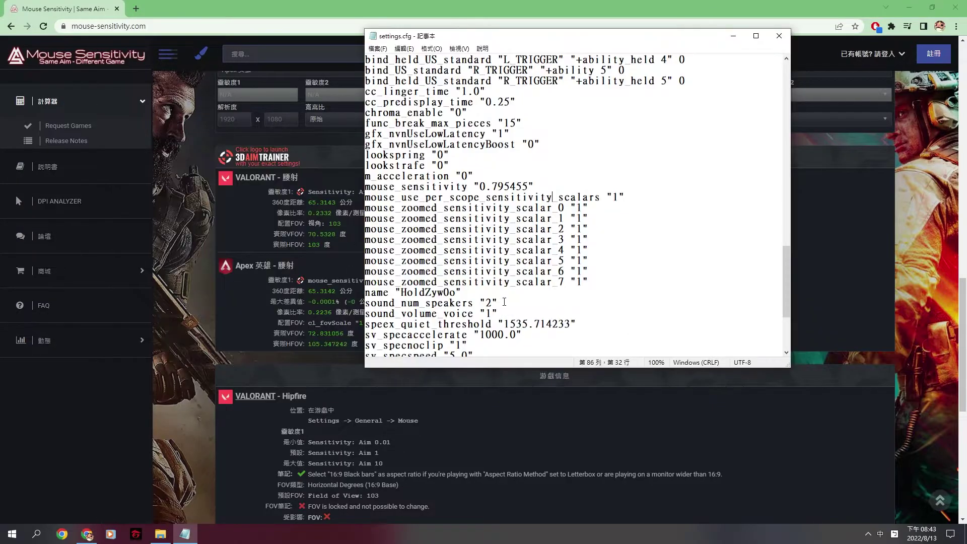
left_click_drag(479, 187, 528, 187)
key("ctrl+v")
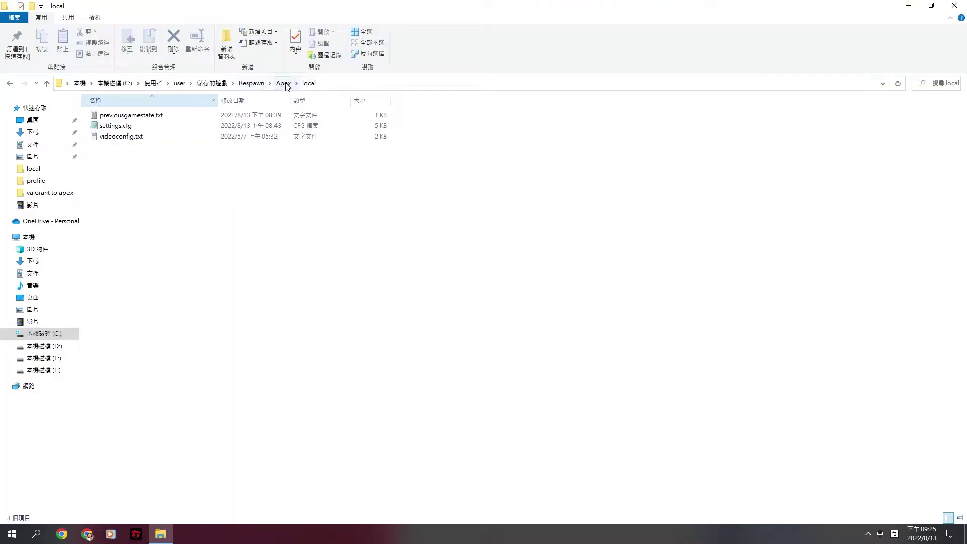
Open profile.cfg from the Apex profile folder and select the cl_fovScale setting.
left_click(285, 84)
double_click(151, 139)
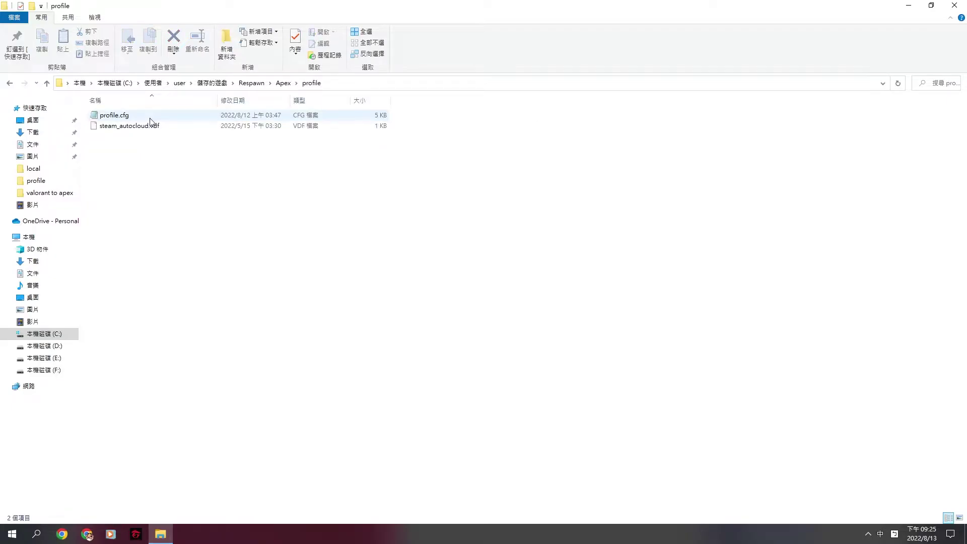
double_click(150, 117)
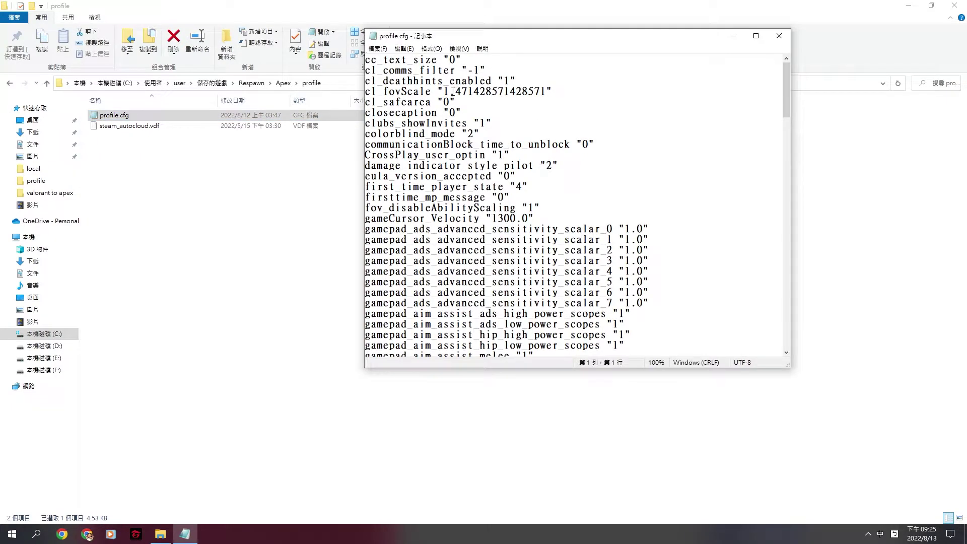
left_click_drag(366, 91, 549, 87)
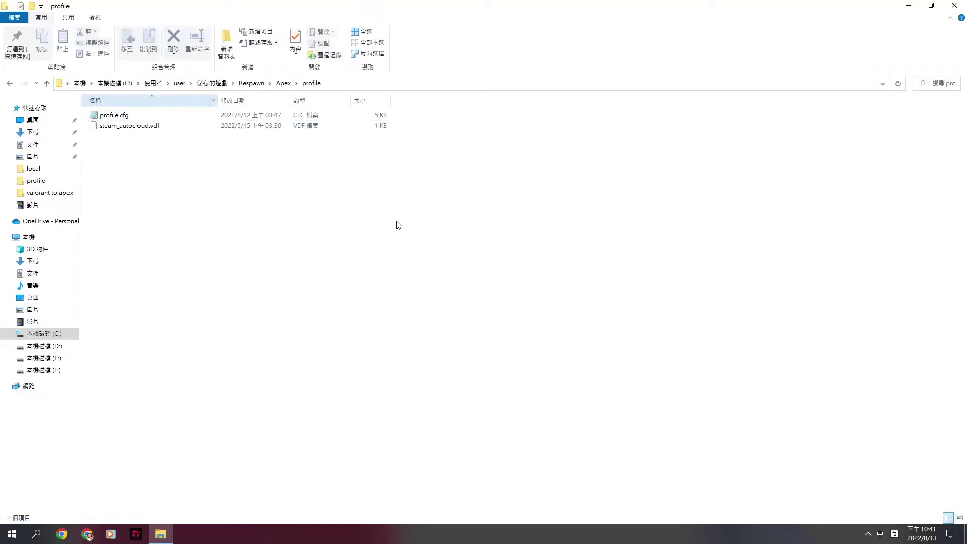
Tick Read-only in profile.cfg's Properties, apply it and close the dialog.
left_click(257, 117)
right_click(258, 124)
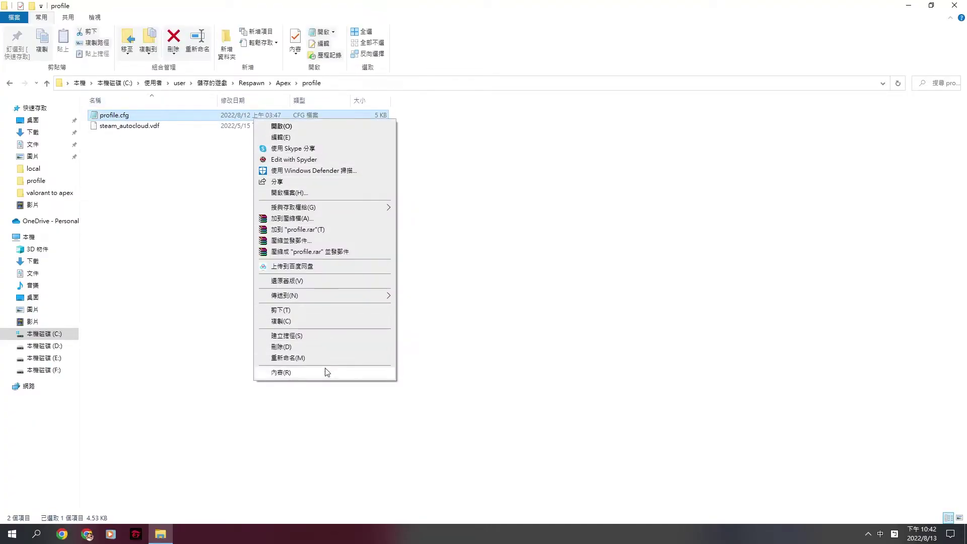
left_click(324, 371)
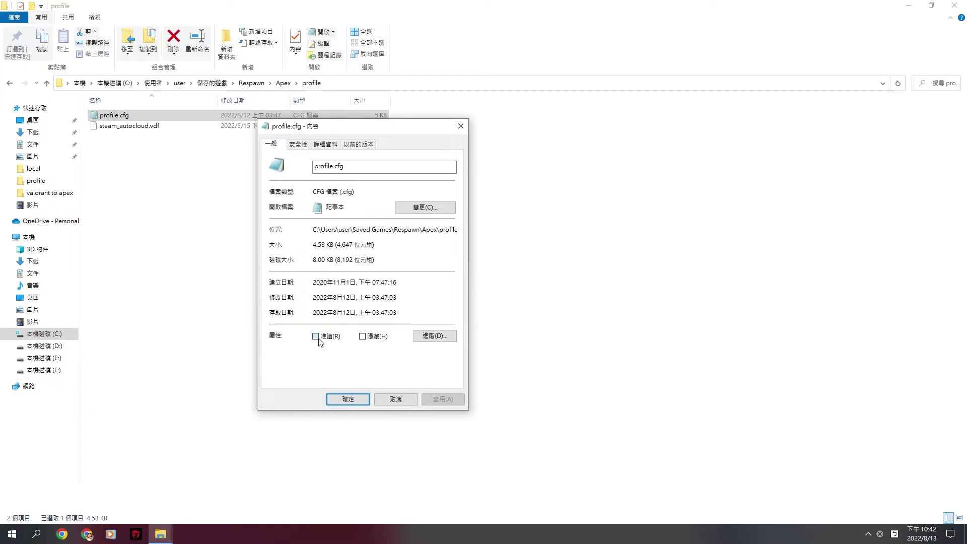
left_click(317, 336)
left_click(444, 400)
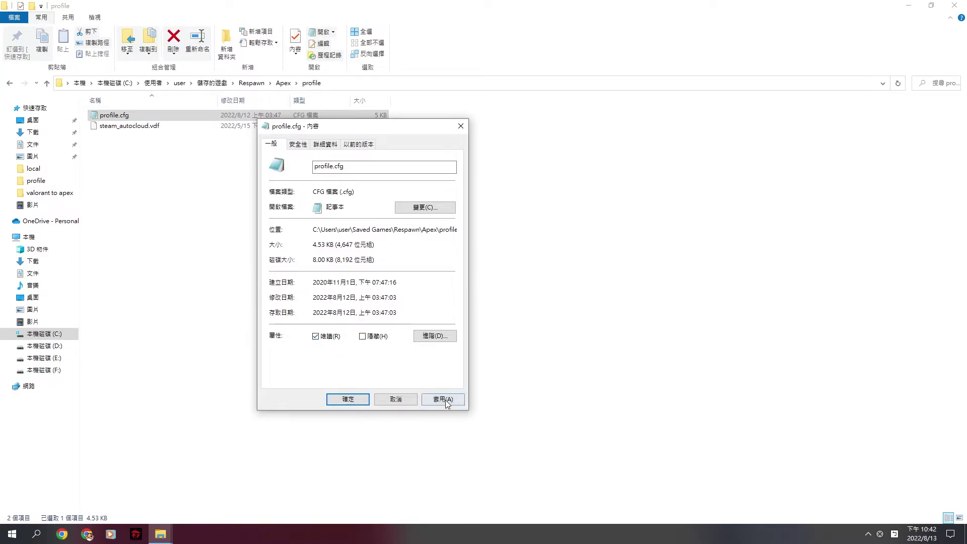
left_click(355, 399)
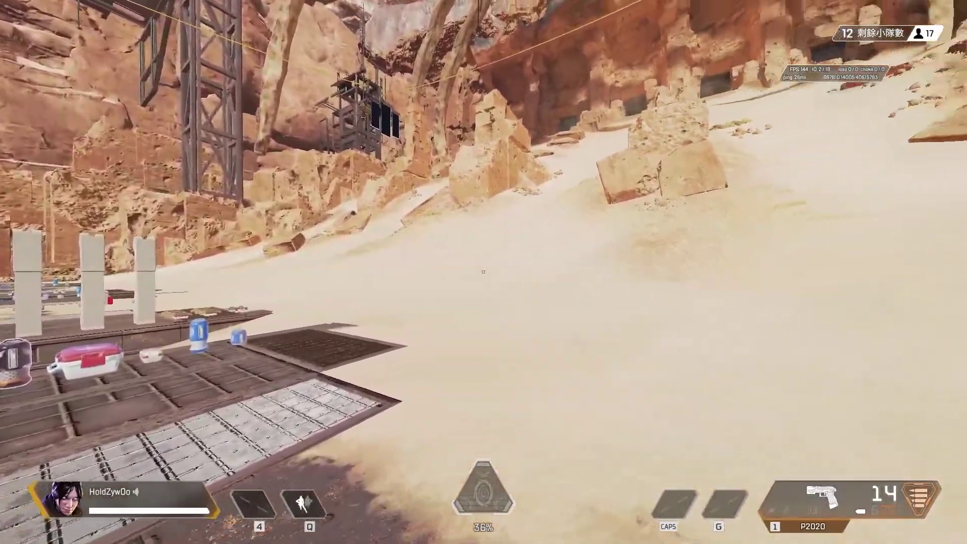
Walk forward in the Firing Range and ping the weapon on the rack.
key("w")
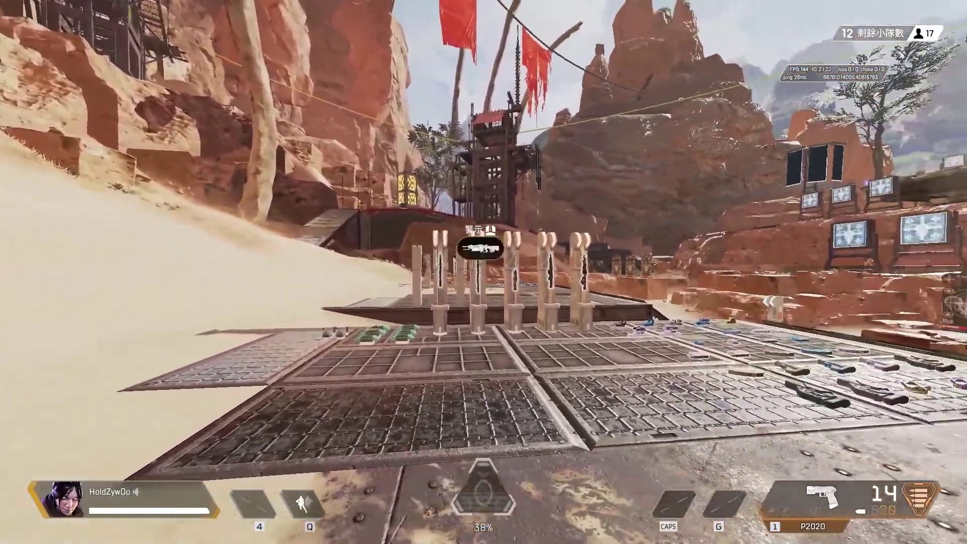
middle_click(483, 272)
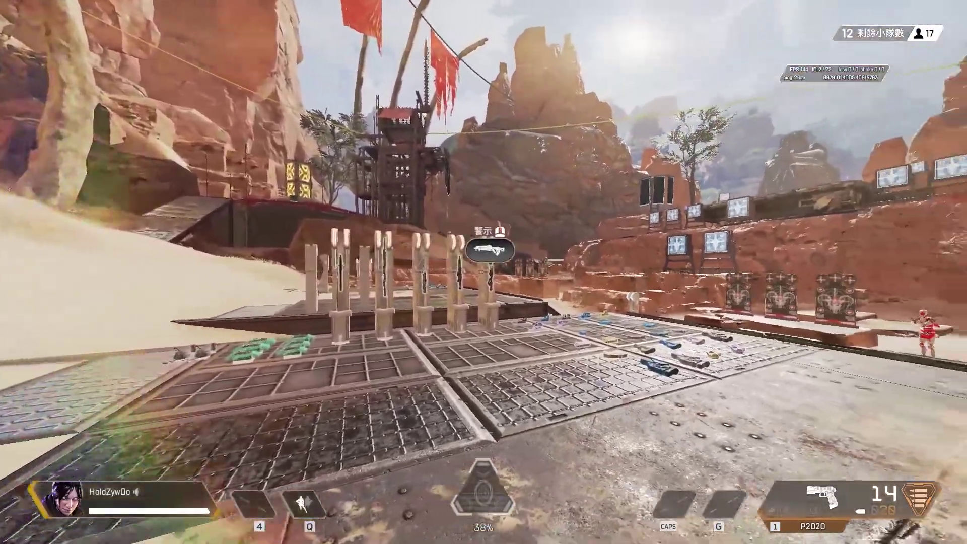